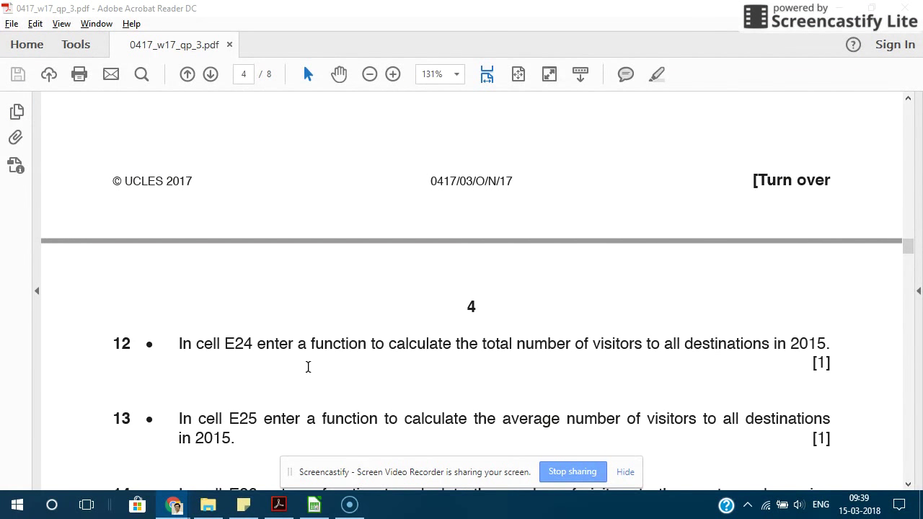
Step: Highlight question 12 about the 2015 visitor total in E24, then bring up cruise1234.ods
mouse_move(177, 344)
mouse_down()
mouse_move(285, 338)
mouse_move(530, 359)
mouse_move(743, 358)
mouse_up()
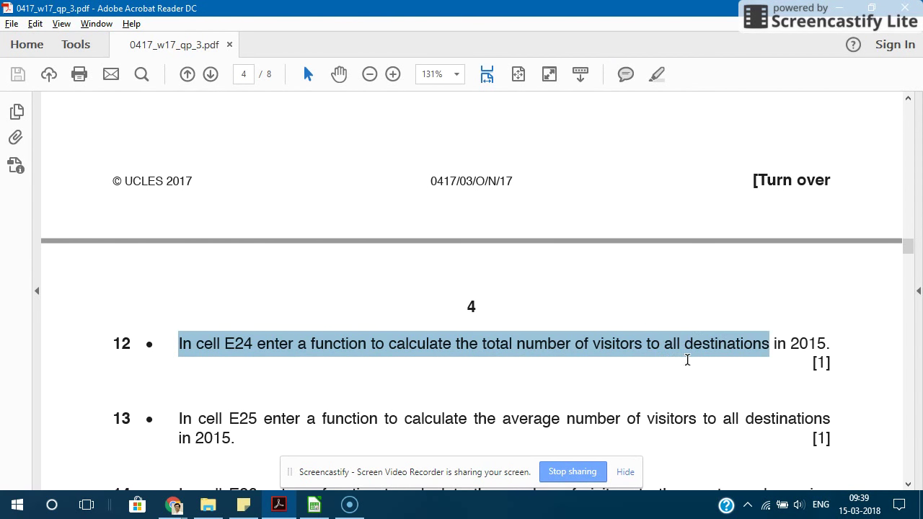
drag(744, 358, 816, 355)
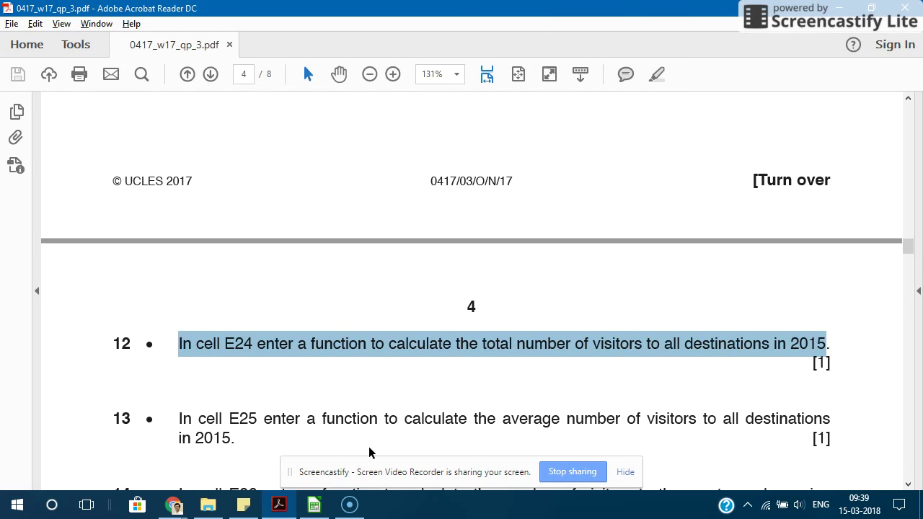
click(315, 506)
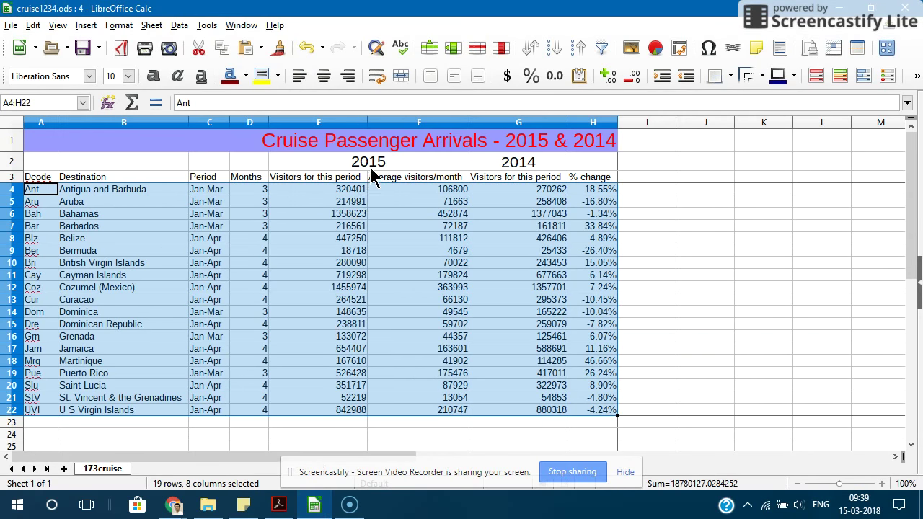
Step: Enter =SUM(E4:E22) in E24 to total the 2015 visitors as 8412314
click(365, 165)
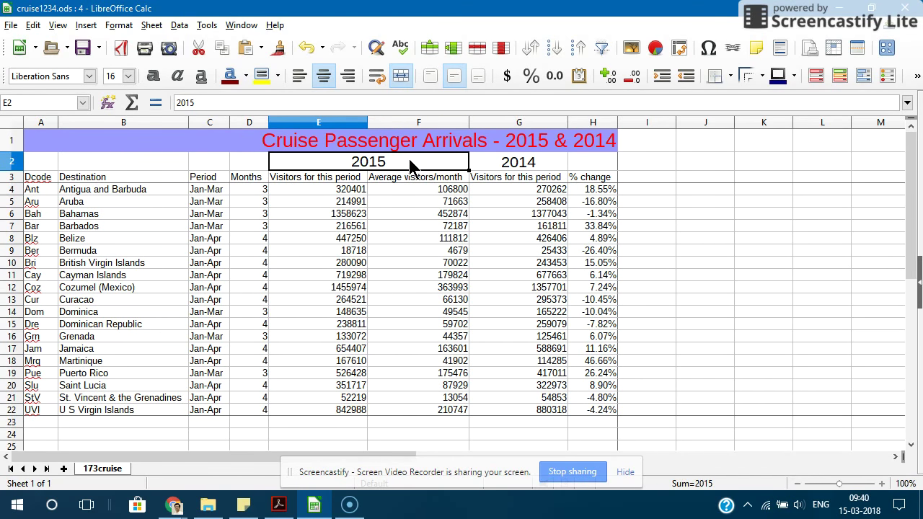
click(321, 191)
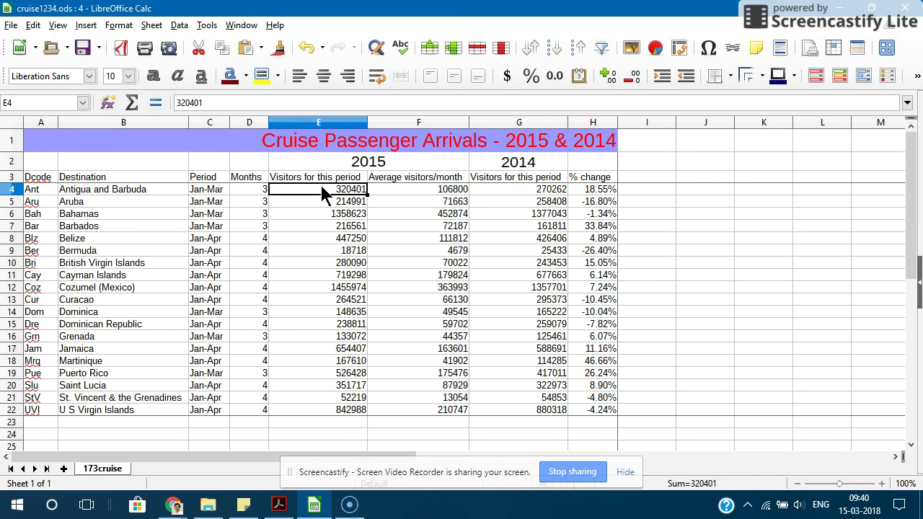
drag(321, 190, 324, 411)
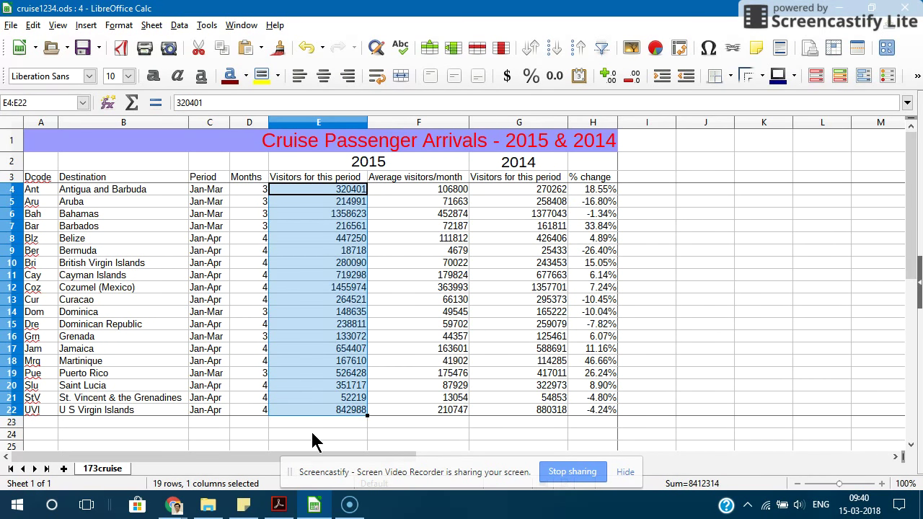
click(315, 435)
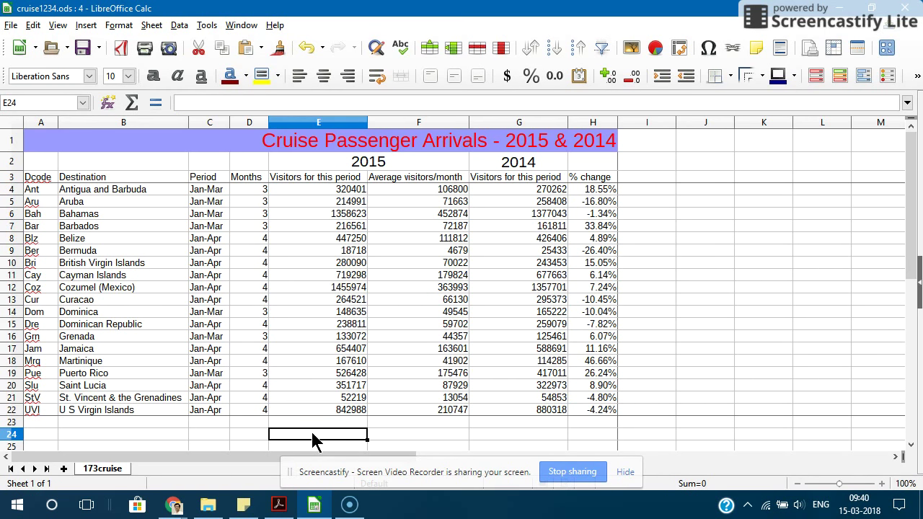
text(=sum)
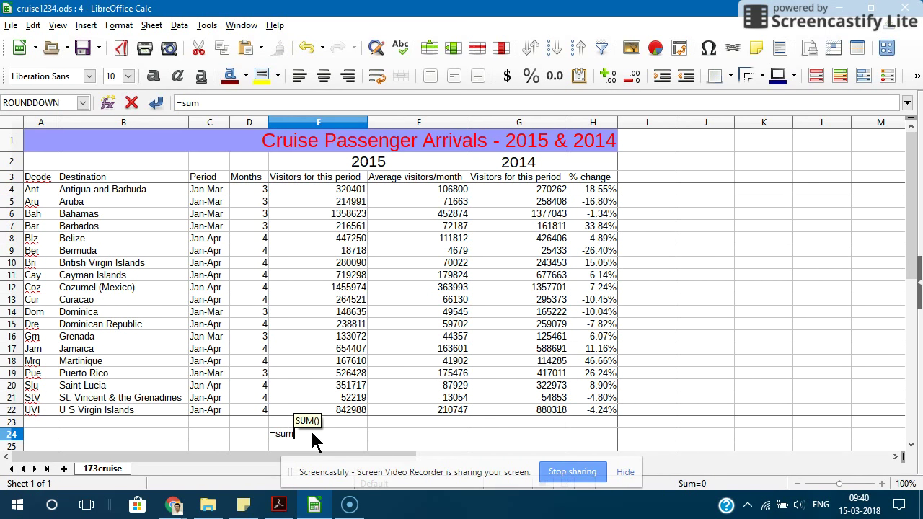
text(()
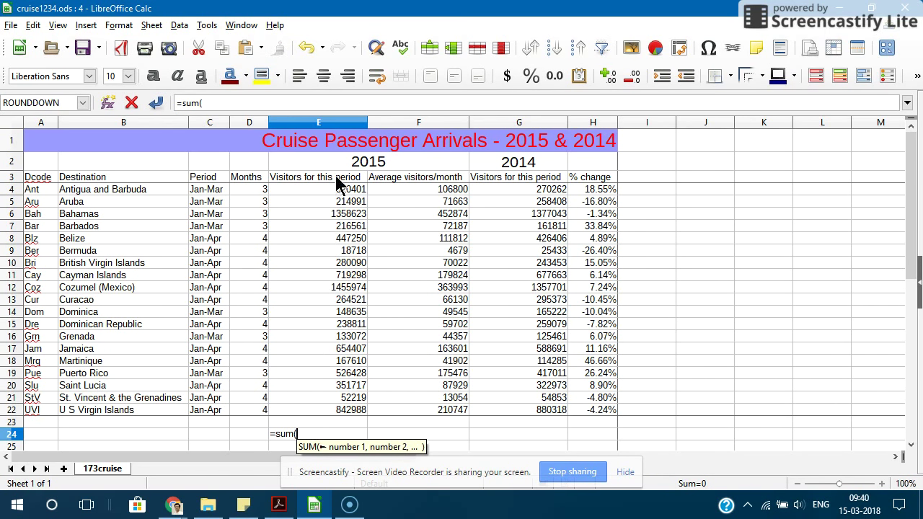
drag(325, 189, 330, 413)
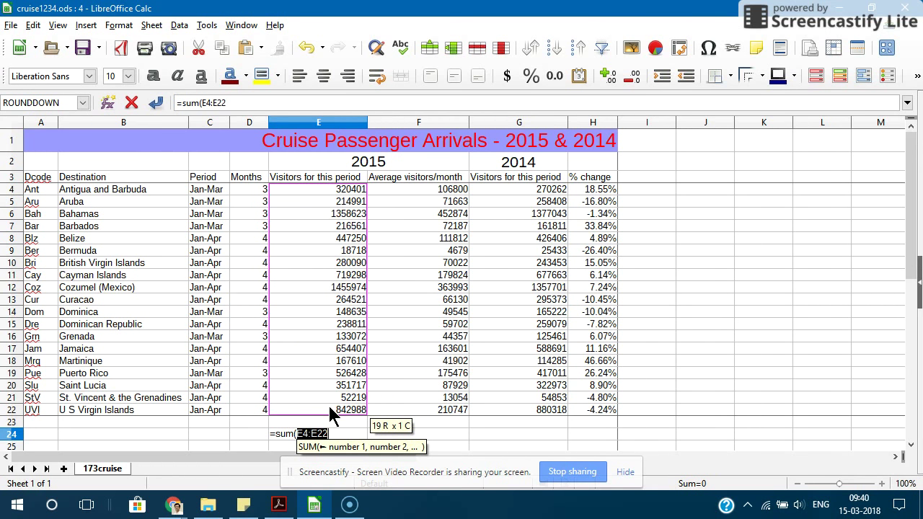
key(Return)
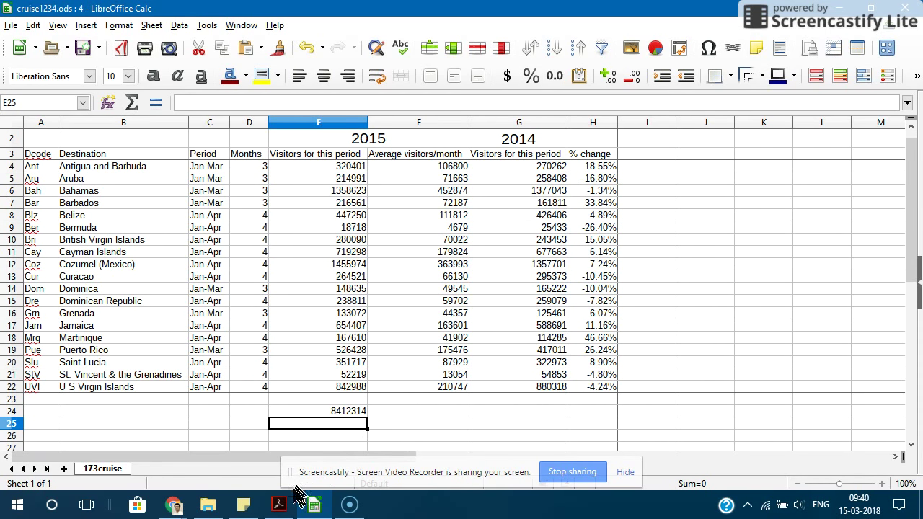
click(282, 508)
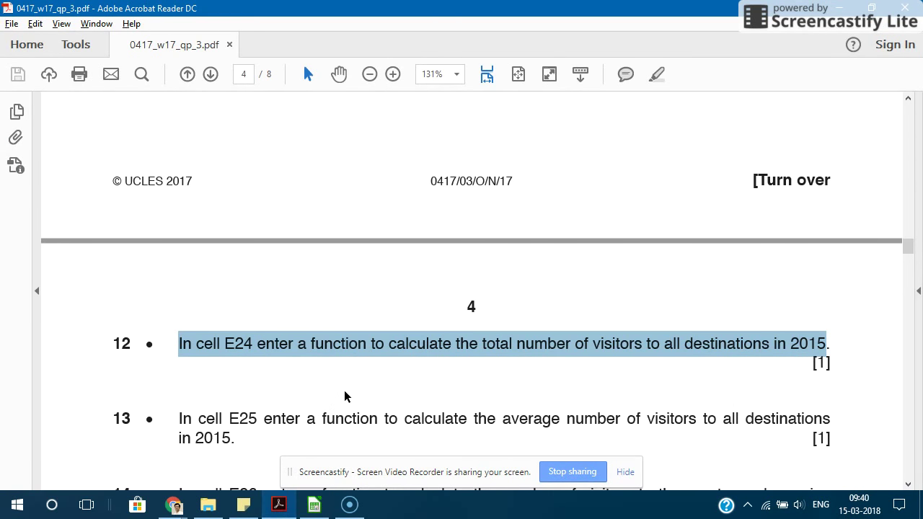
Step: Scroll to question 13 and highlight its wording about the 2015 average visitors to all destinations
scroll(344, 390, down, 4)
scroll(344, 390, down, 1)
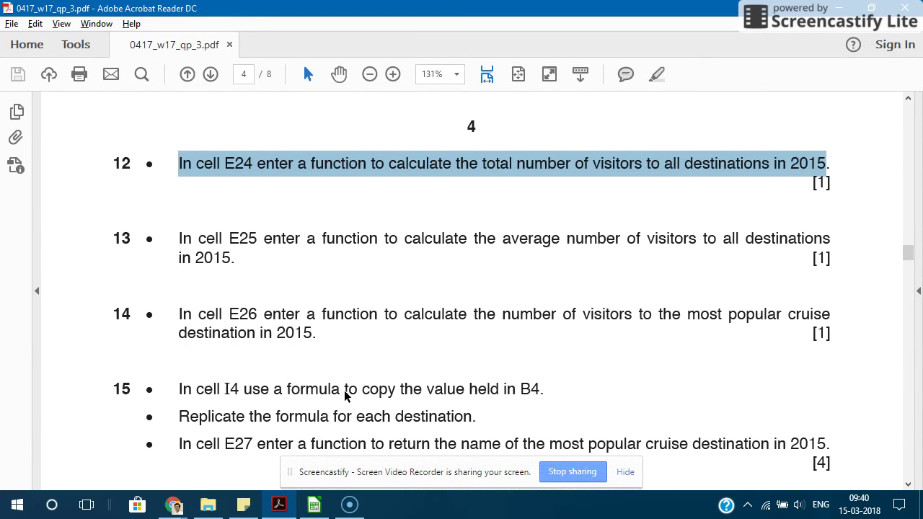
drag(179, 242, 374, 240)
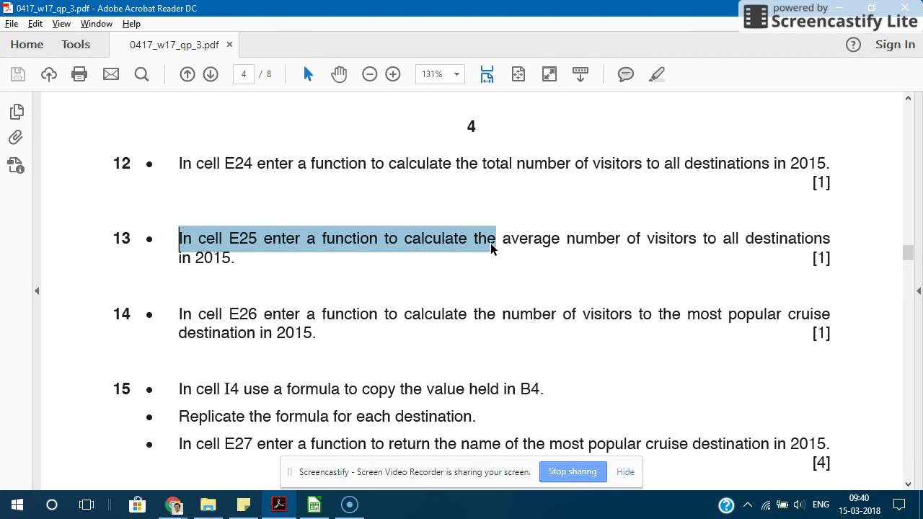
mouse_move(395, 243)
mouse_down()
mouse_move(672, 259)
mouse_move(786, 254)
mouse_up()
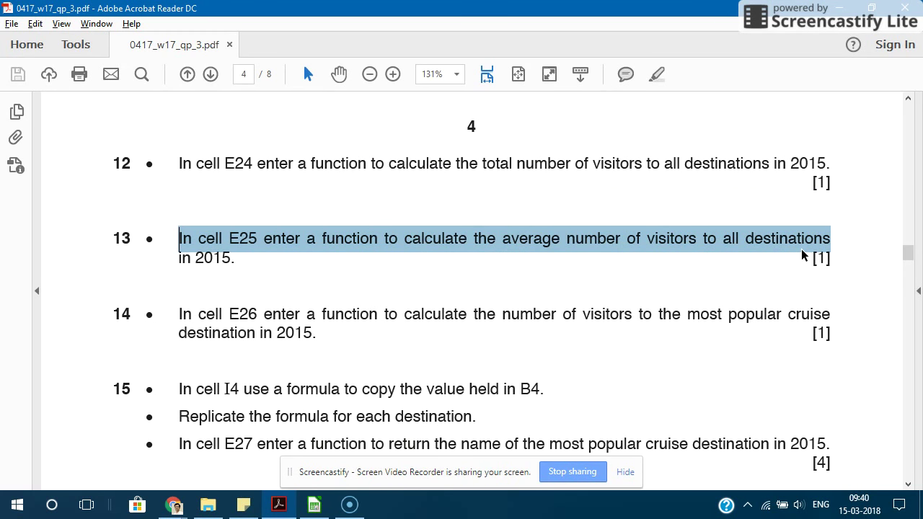
double_click(213, 258)
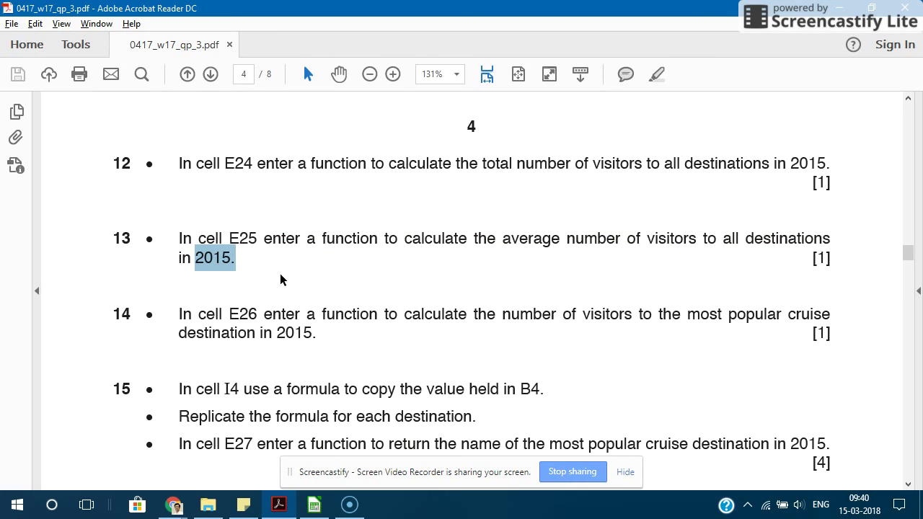
click(496, 237)
drag(496, 237, 733, 244)
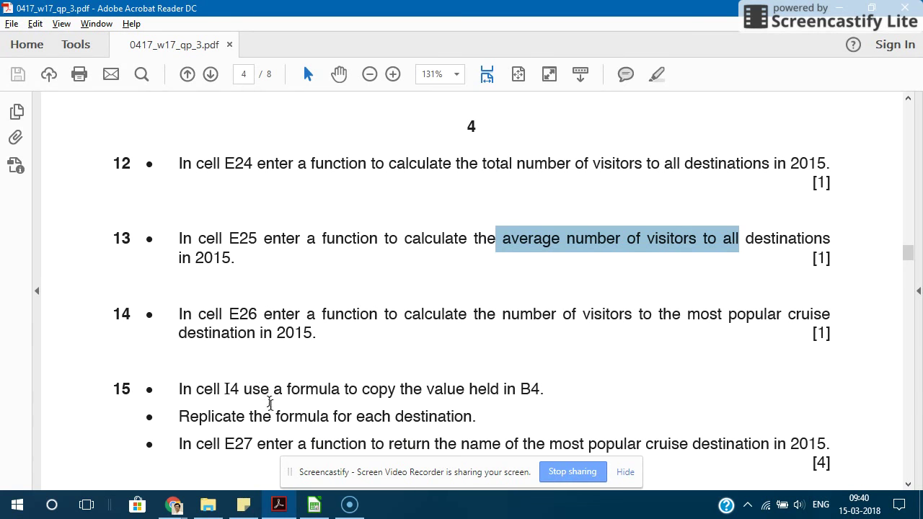
click(315, 505)
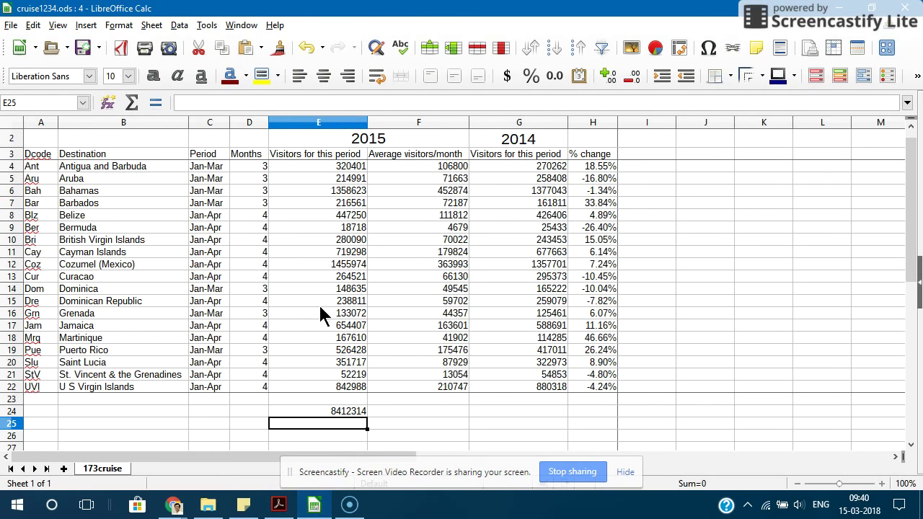
Step: Label D24 'Total' and D25 'Average'
click(241, 410)
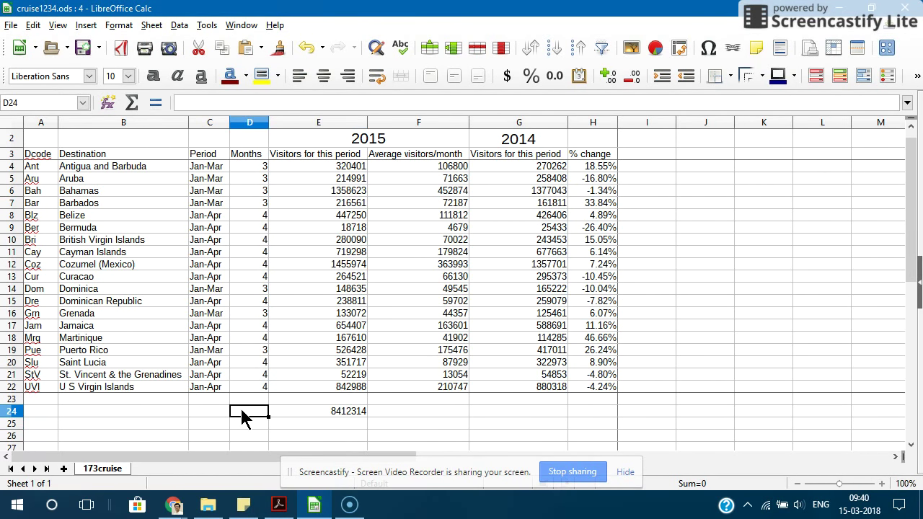
text(Total)
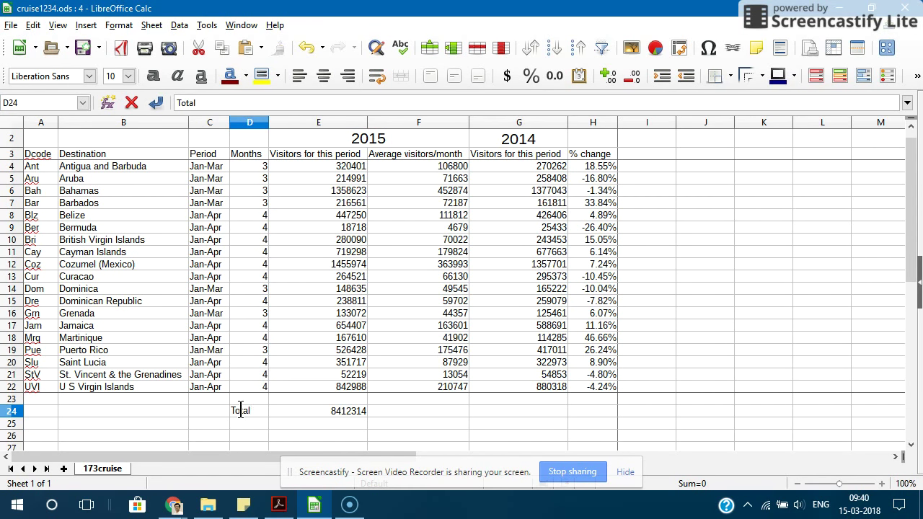
key(Return)
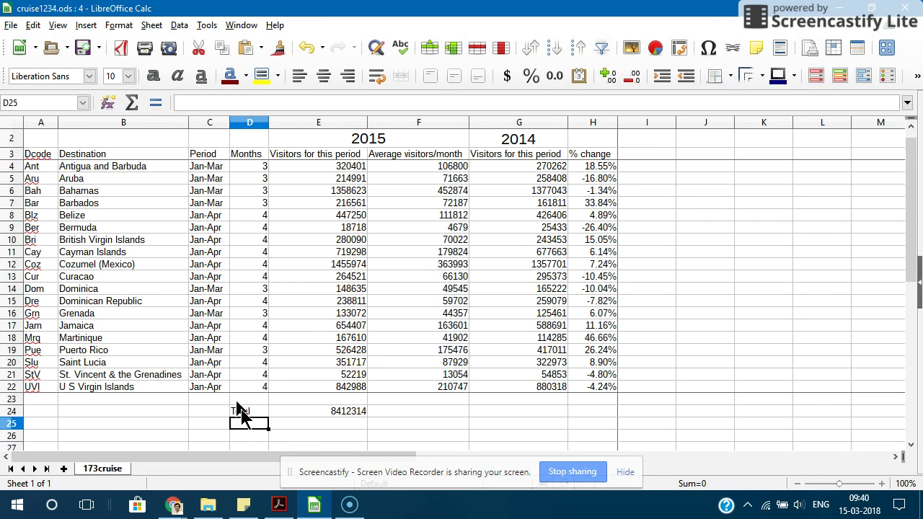
text(Average)
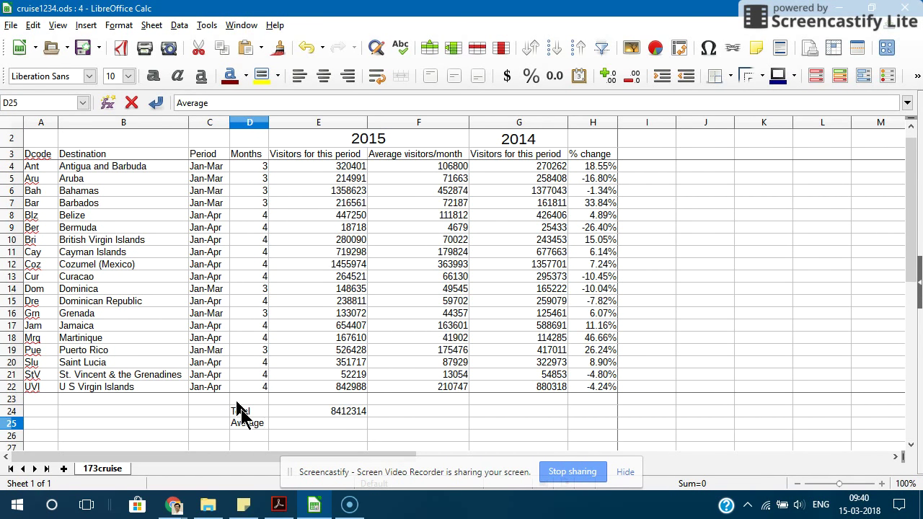
key(Tab)
Step: Enter =AVERAGE(E4:E22) in E25, giving 442753.368421053
text(=)
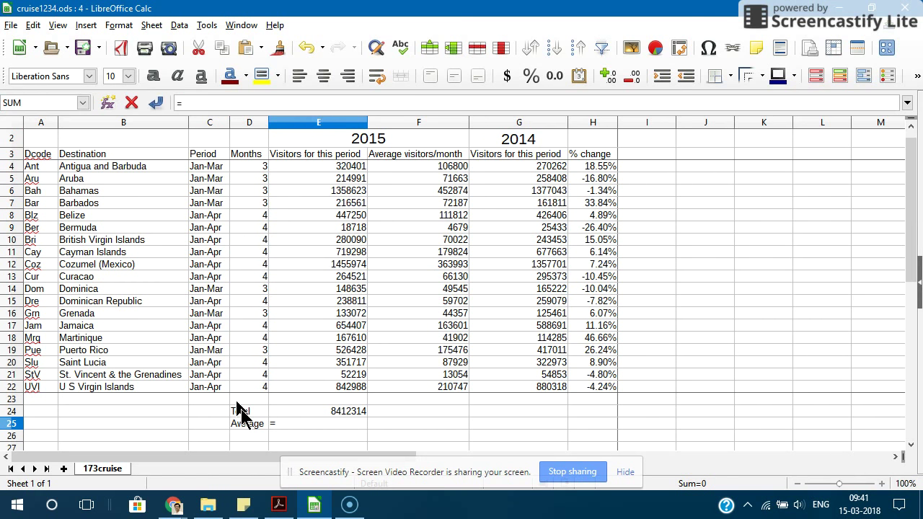
text(average()
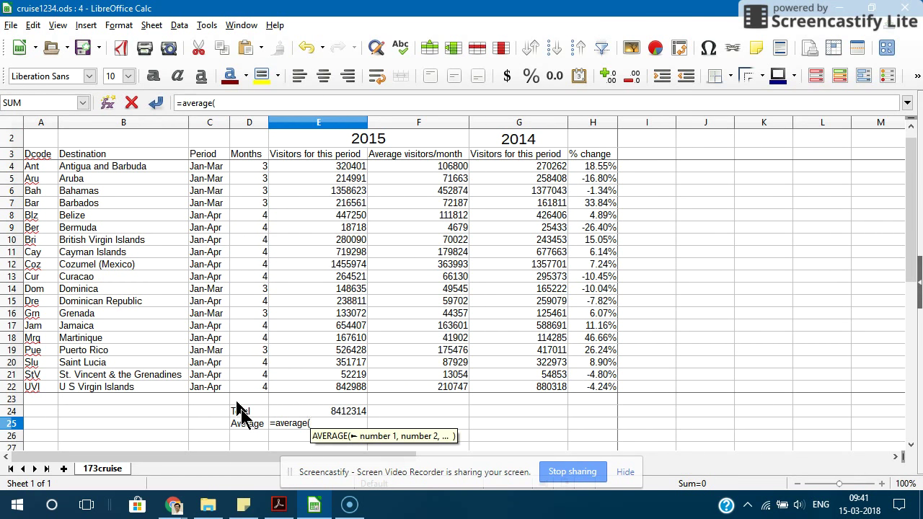
drag(306, 164, 326, 383)
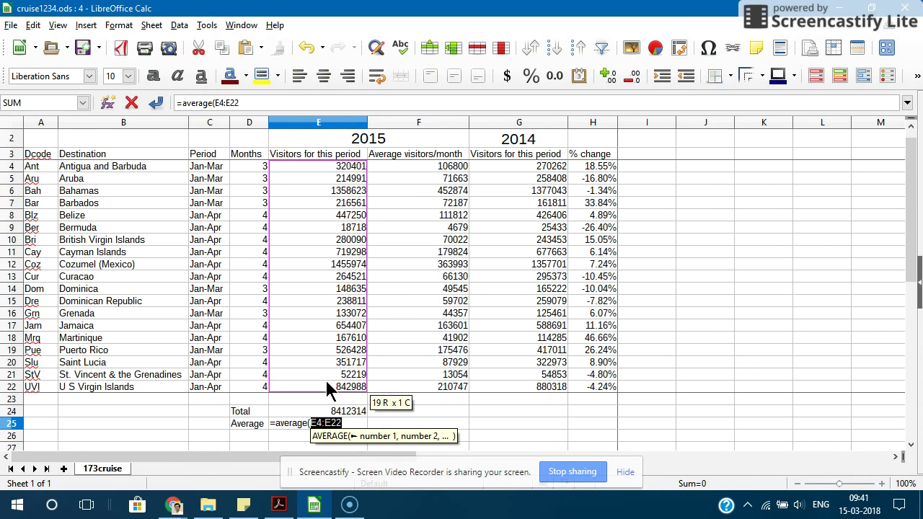
key(Return)
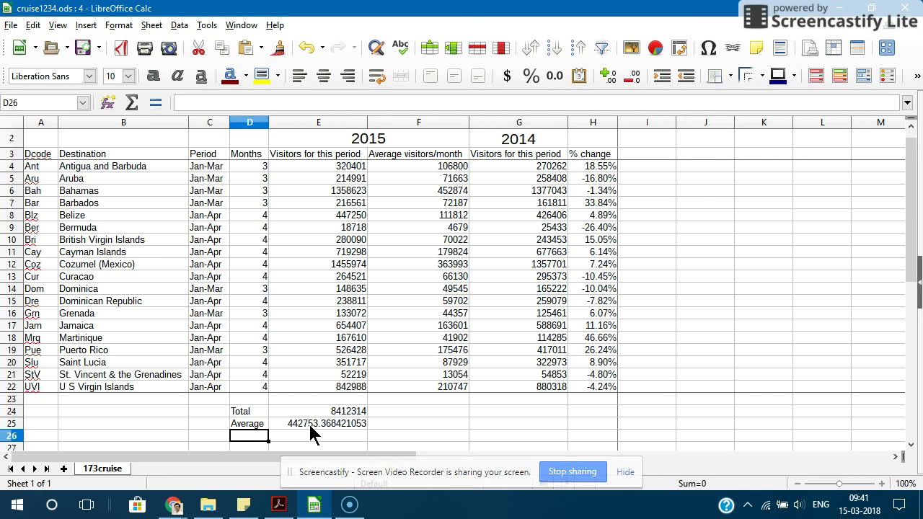
click(279, 505)
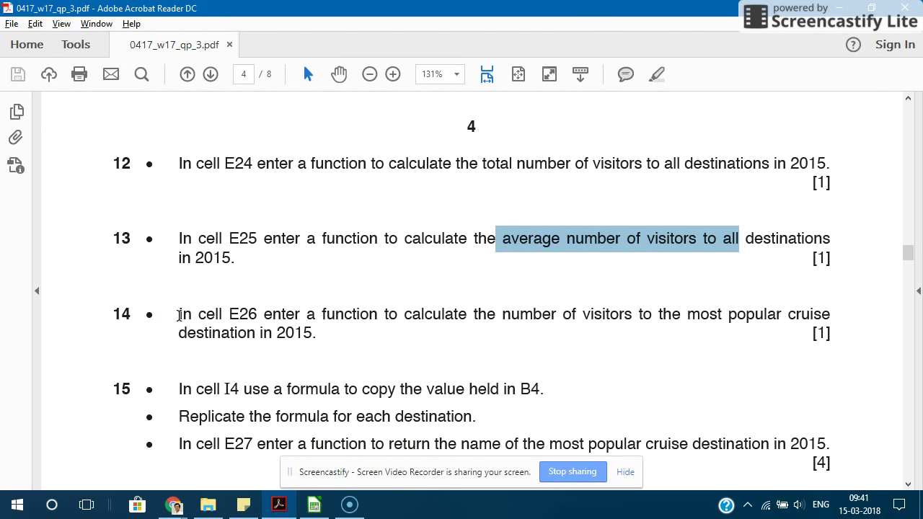
Step: Highlight question 14 and the phrase 'most popular cruise' in the PDF
drag(179, 316, 824, 322)
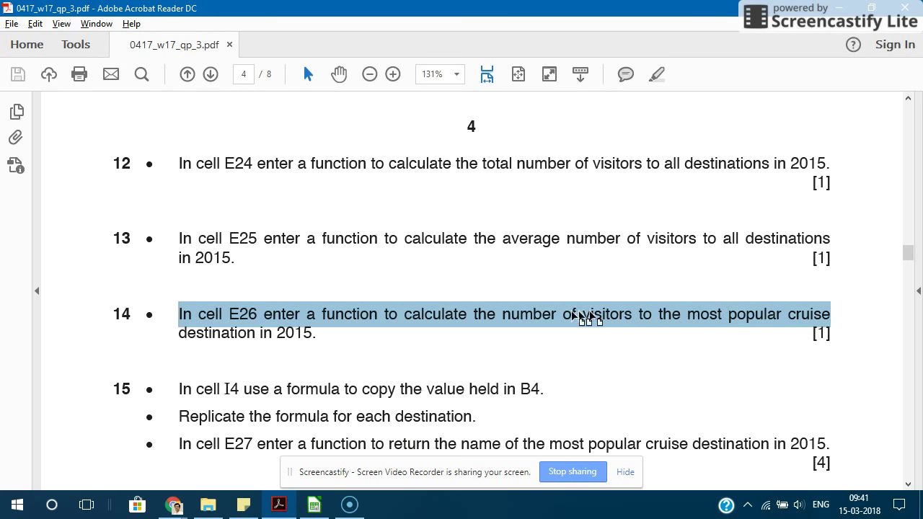
double_click(703, 320)
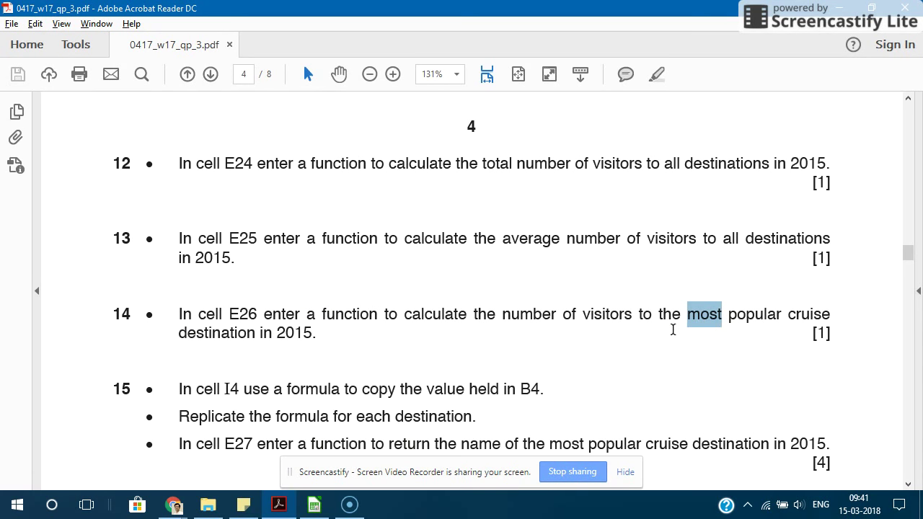
click(690, 316)
drag(690, 317, 829, 317)
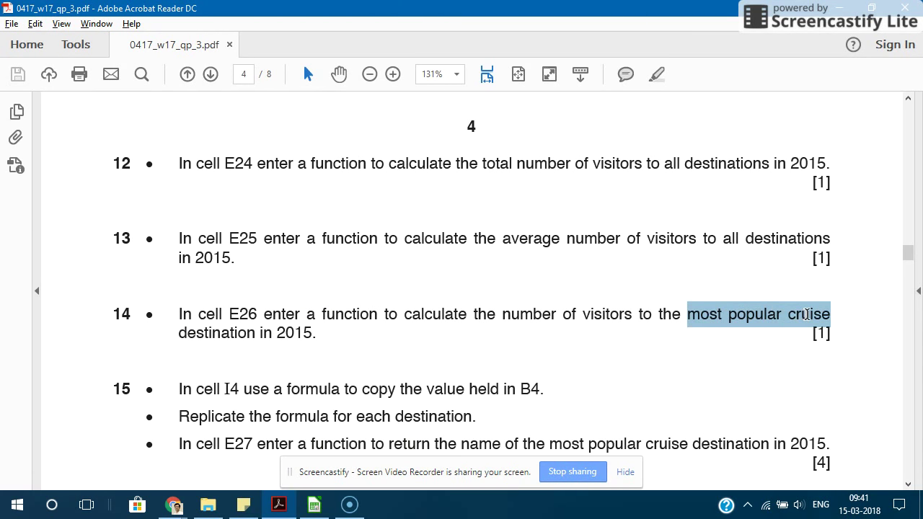
click(314, 505)
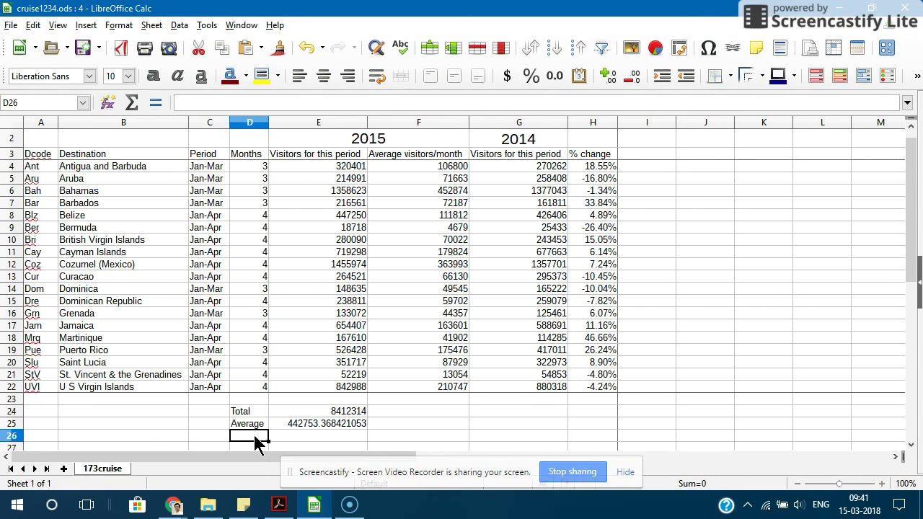
Step: Type 'Most Popular' in D26 and set the cell to wrap text
text(Most Pop)
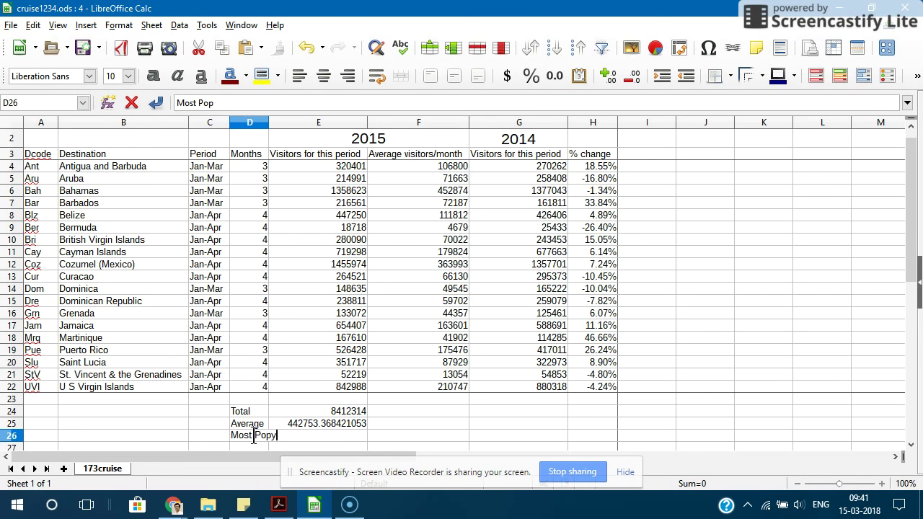
text(ular)
key(Tab)
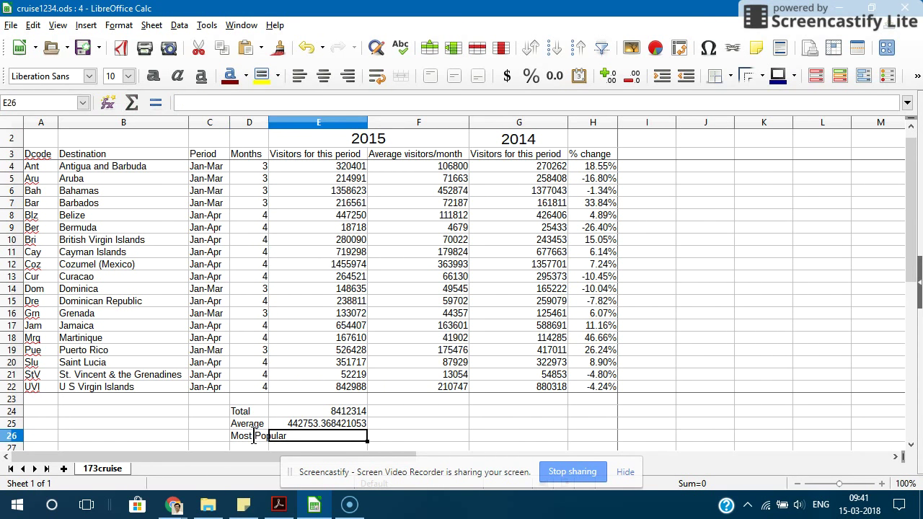
click(246, 428)
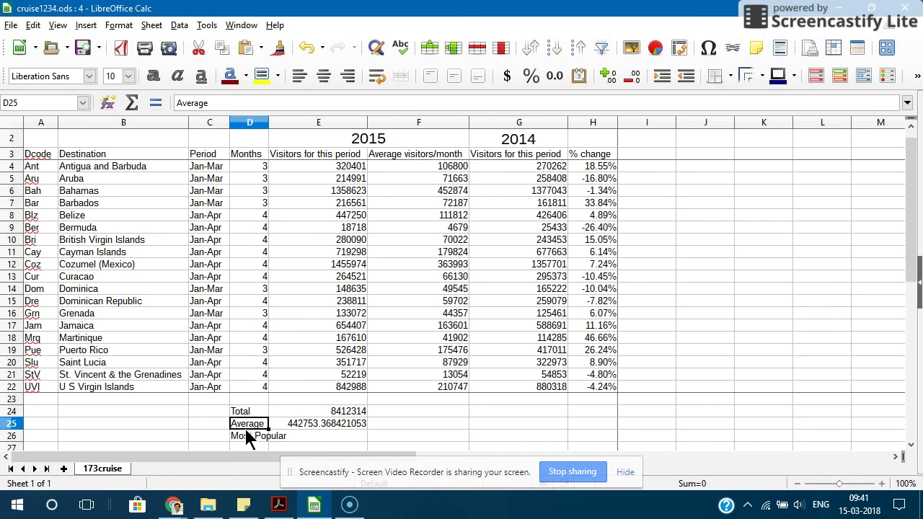
click(248, 437)
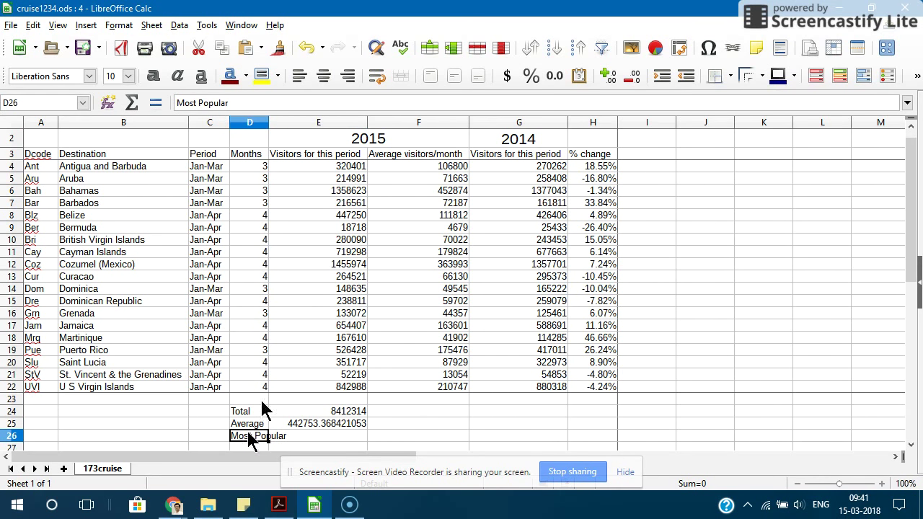
click(376, 75)
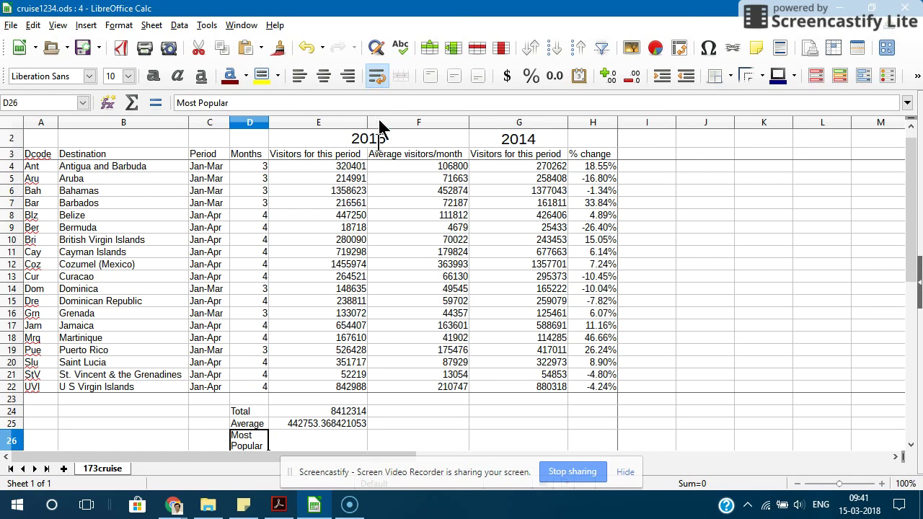
Step: Enter =MAX(E4:E22) in E26, returning the highest 2015 count of 1455974
click(324, 440)
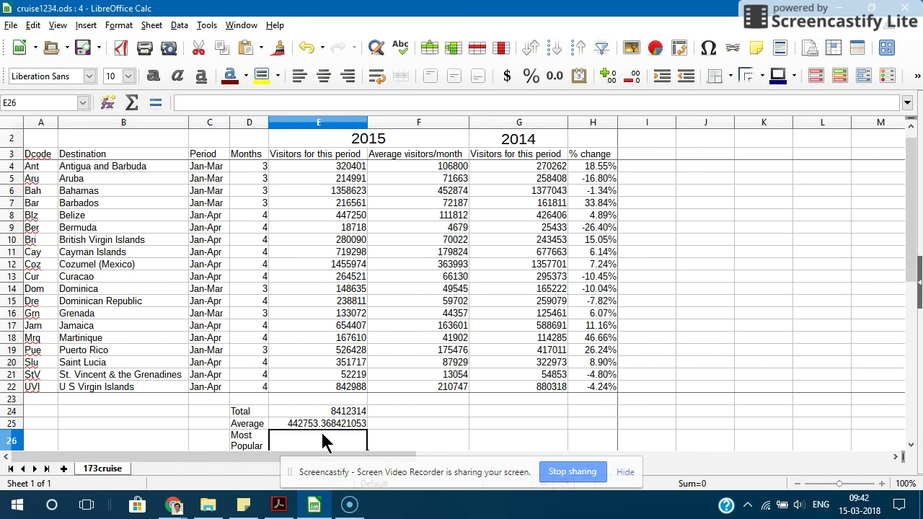
scroll(323, 441, down, 1)
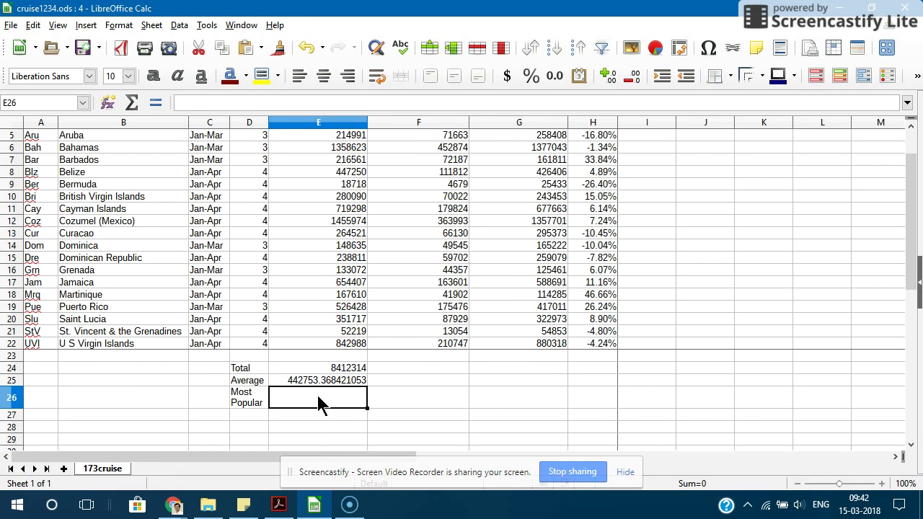
text(=ma)
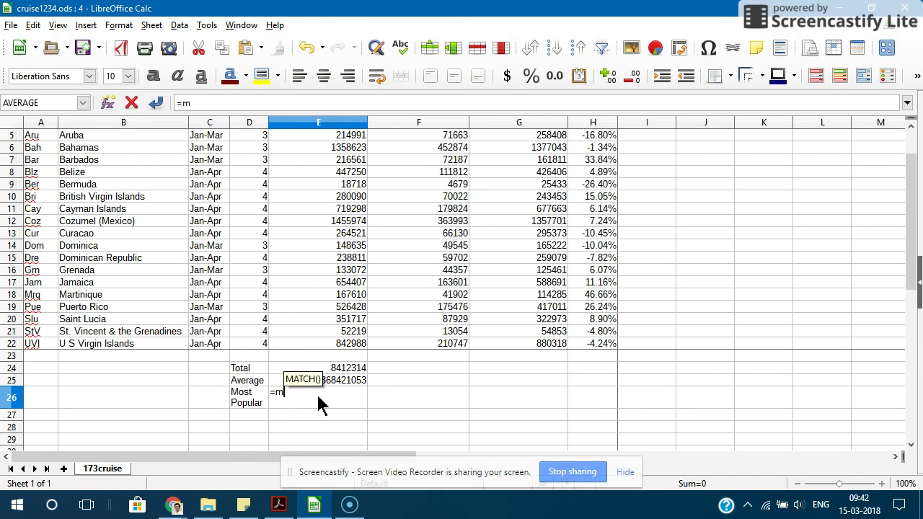
text(x)
text(()
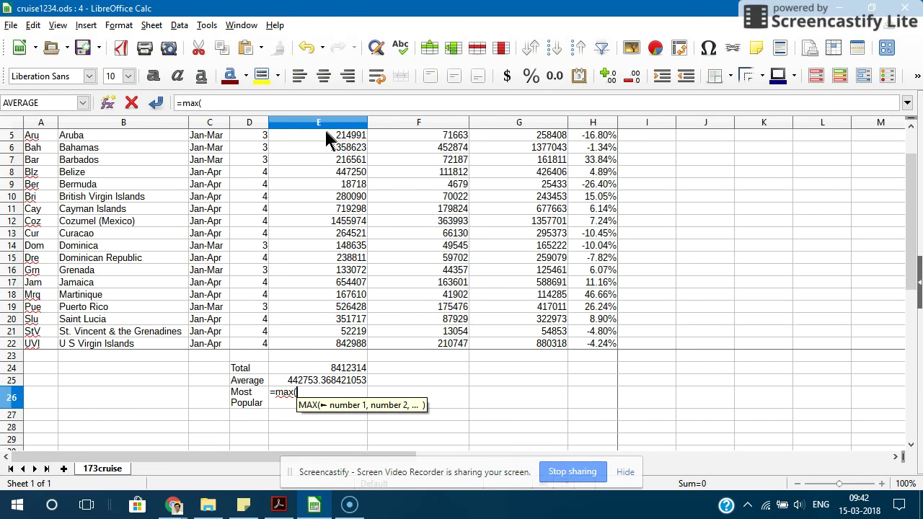
mouse_move(325, 132)
mouse_down()
mouse_move(318, 225)
mouse_move(315, 139)
mouse_move(326, 353)
mouse_up()
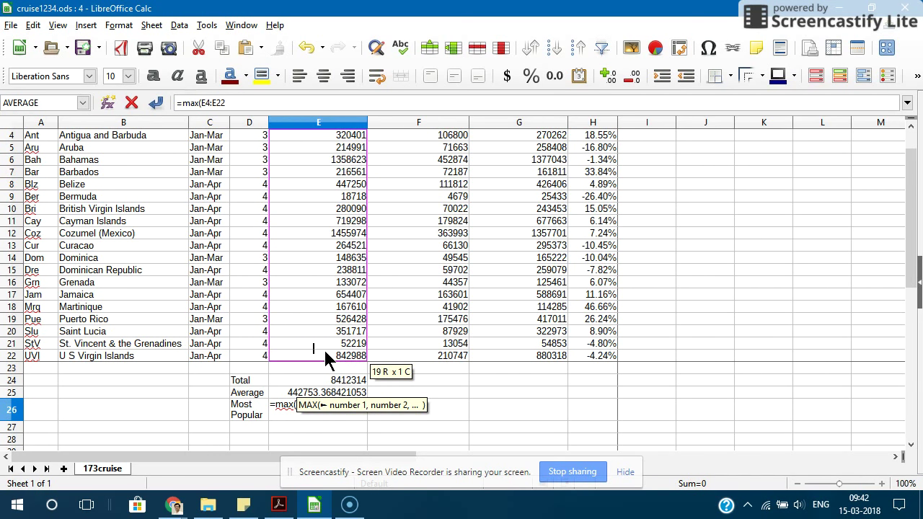
key(Return)
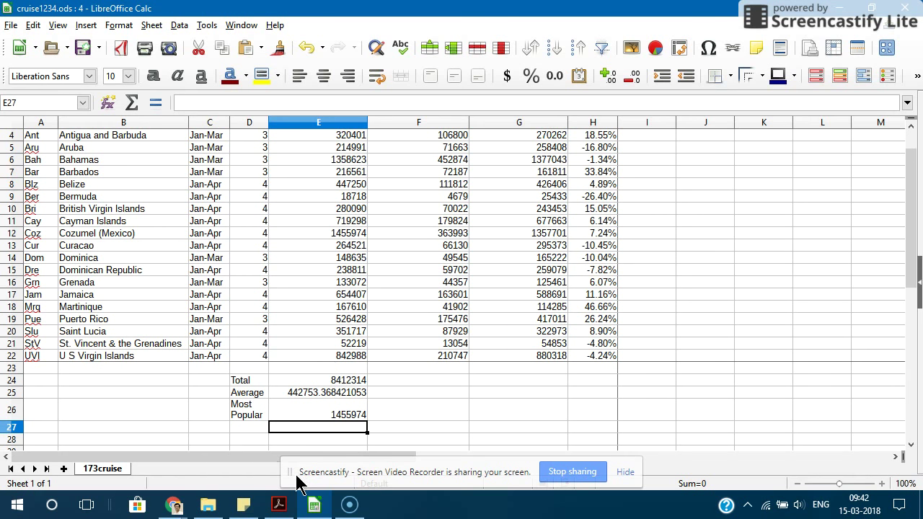
click(279, 505)
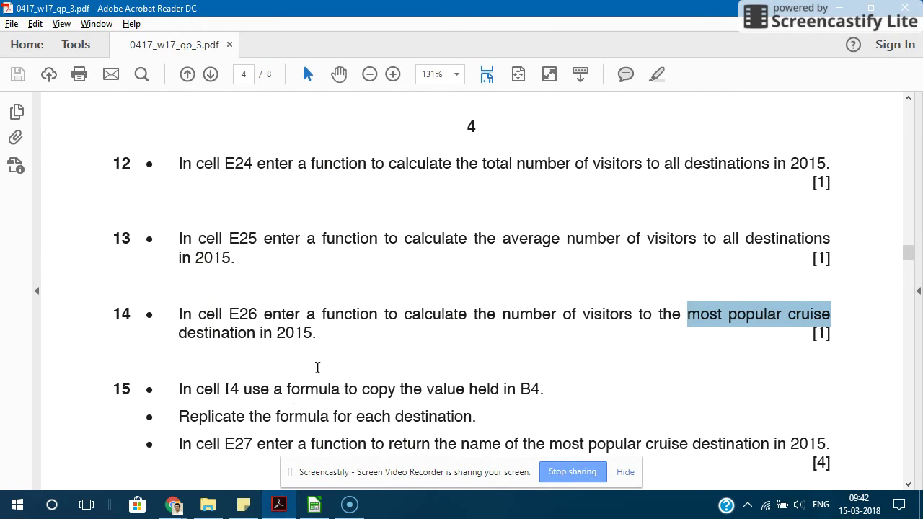
Step: Highlight task 15's instruction to copy the value in B4 into I4 with a formula
scroll(317, 330, down, 3)
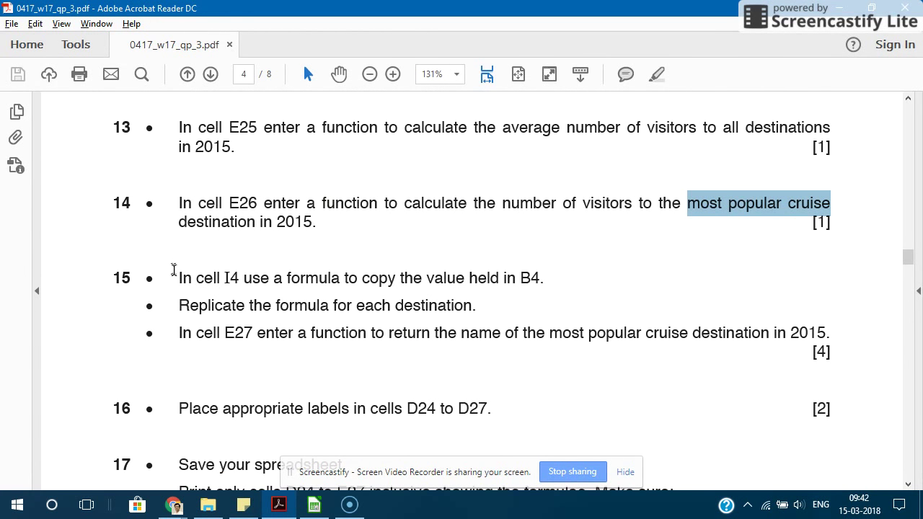
drag(178, 278, 255, 283)
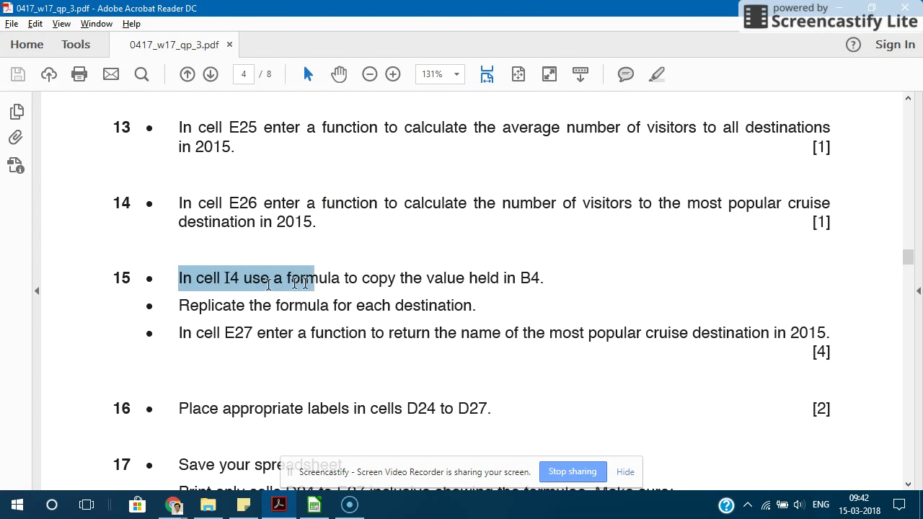
drag(254, 283, 544, 277)
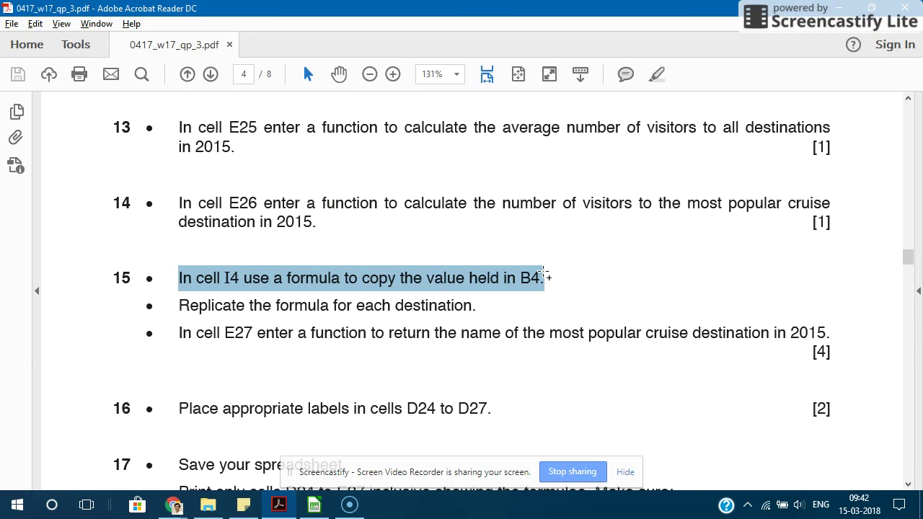
double_click(231, 280)
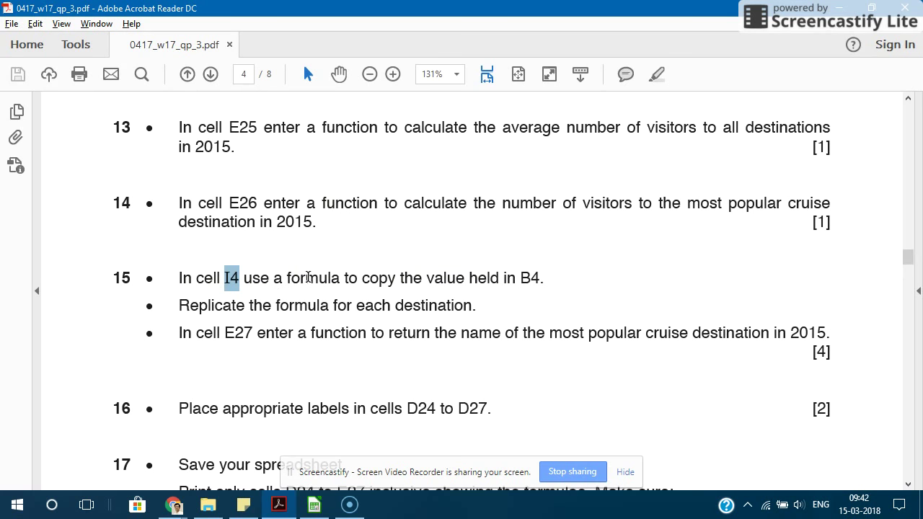
double_click(380, 279)
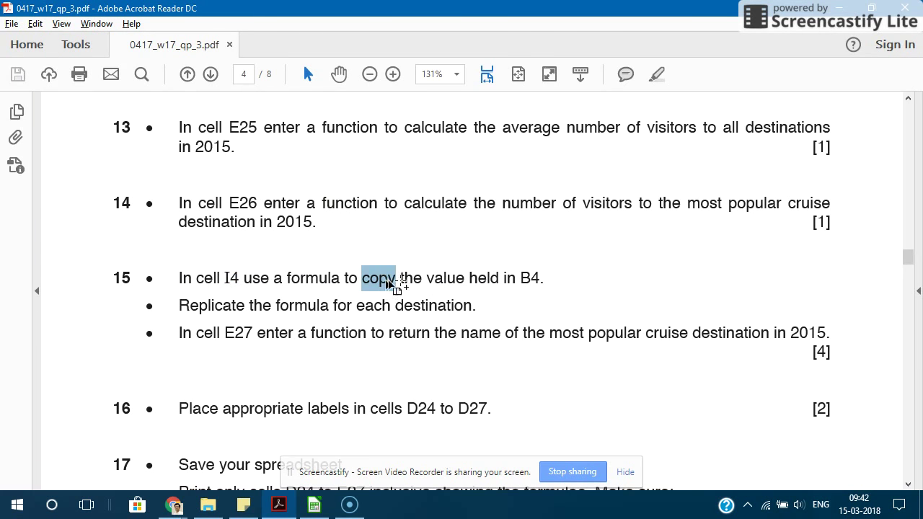
drag(427, 279, 545, 280)
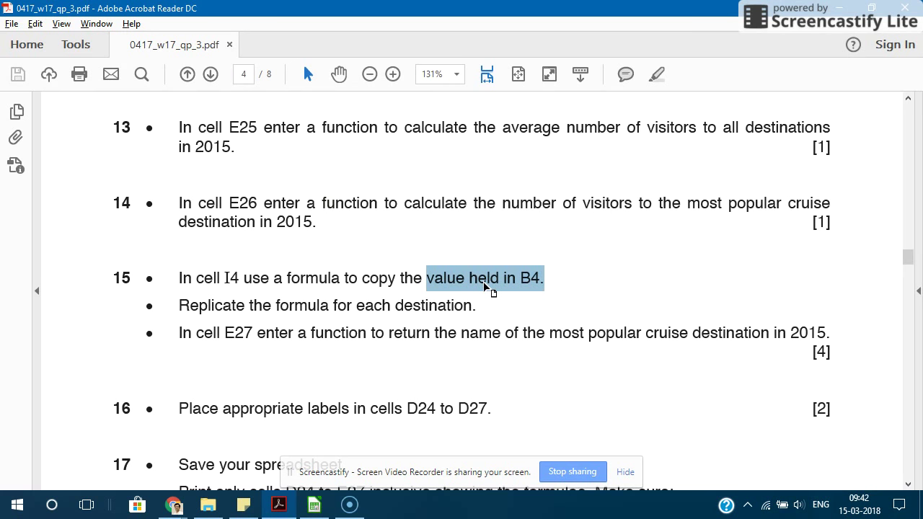
click(321, 504)
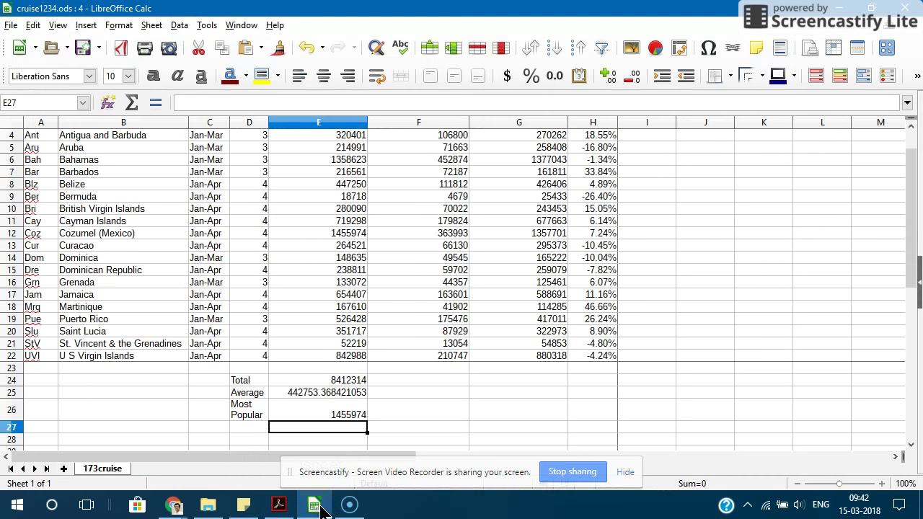
Step: Enter the formula =B4 in cell I4 to copy the first destination name
scroll(591, 182, up, 1)
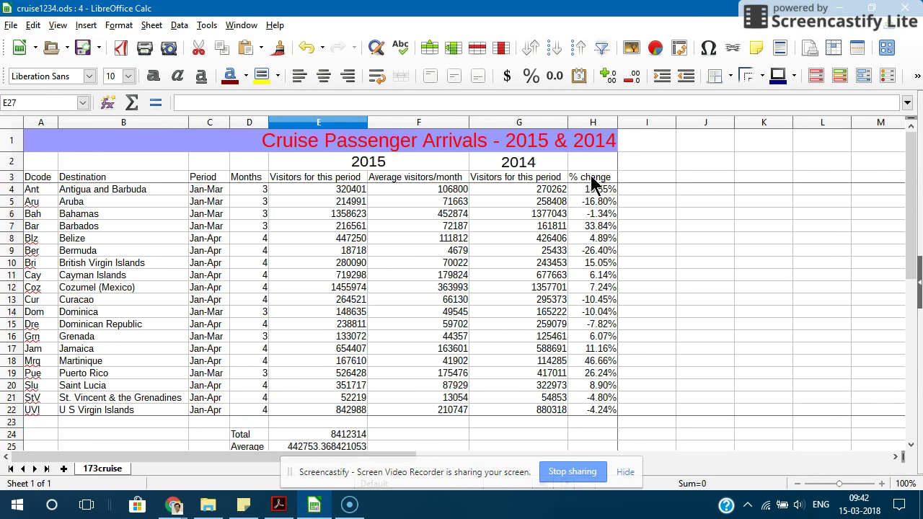
click(646, 122)
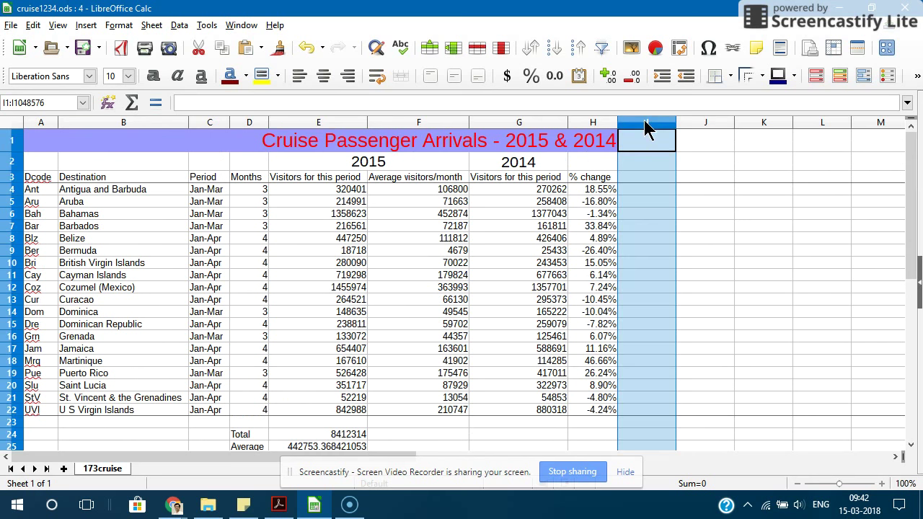
click(633, 188)
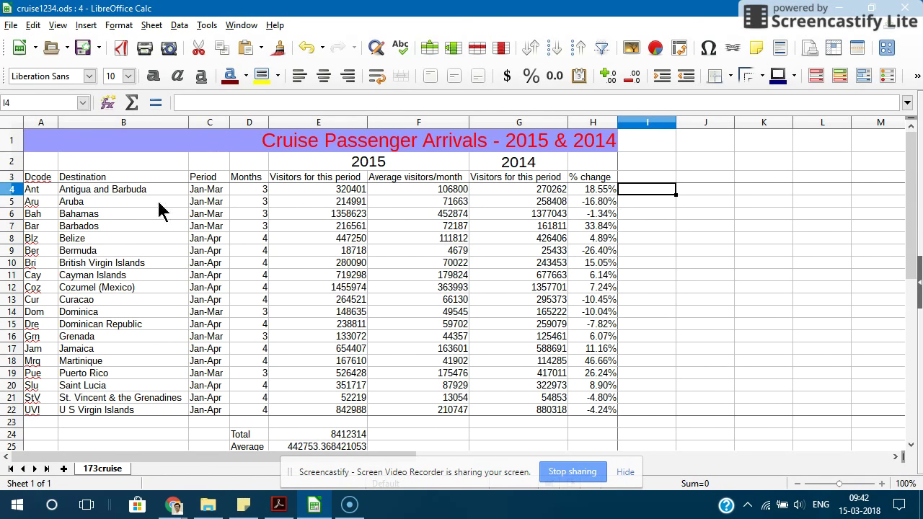
click(11, 189)
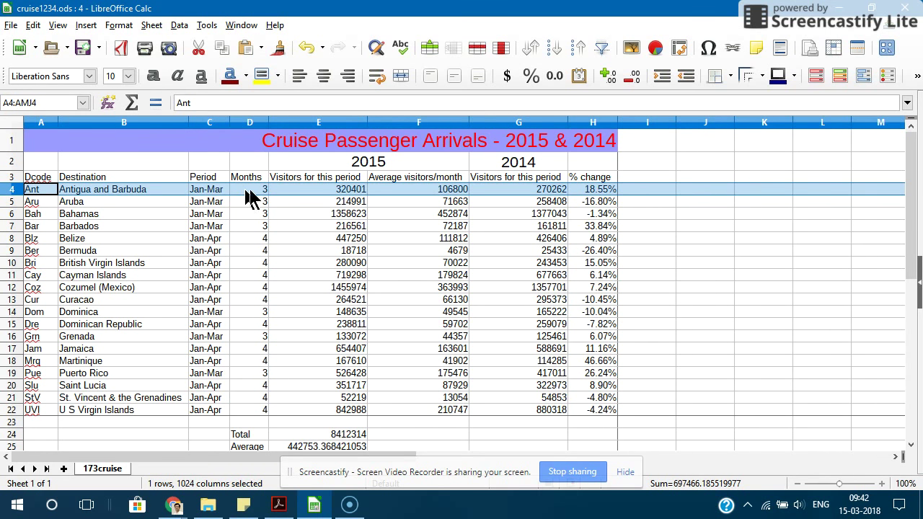
click(154, 191)
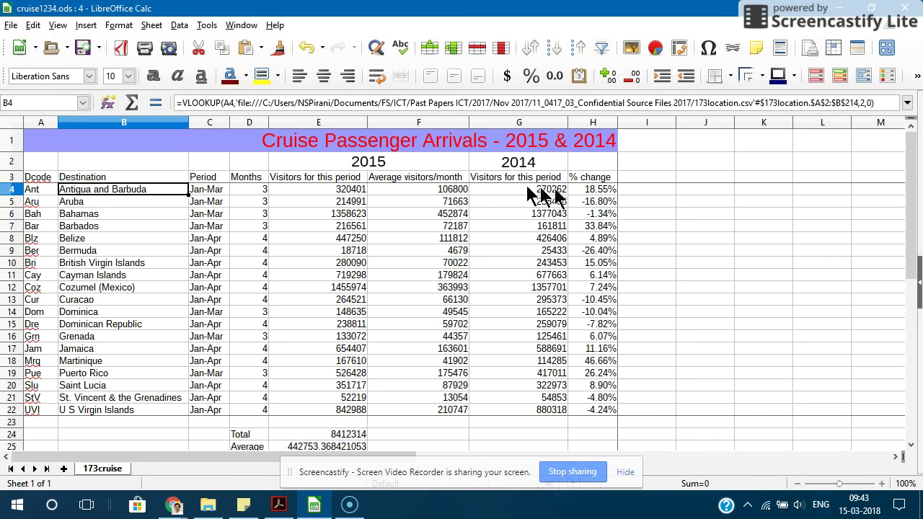
click(641, 193)
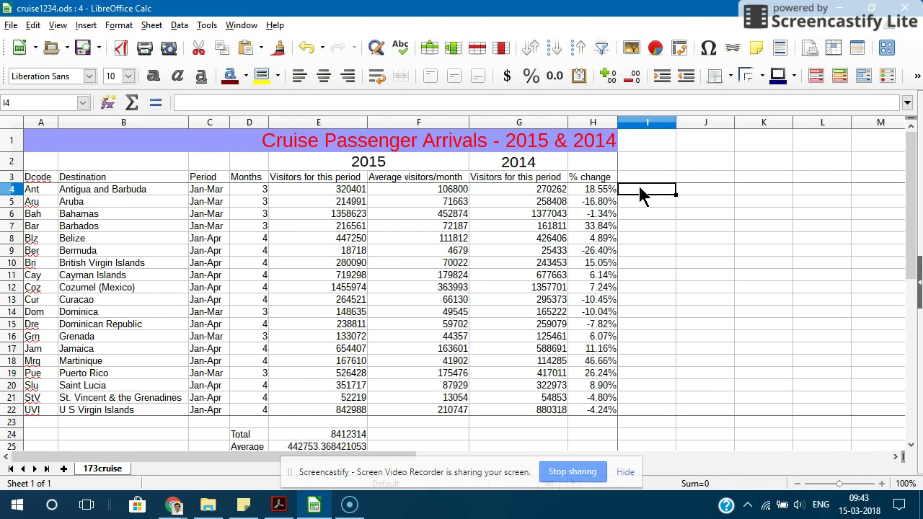
text(=)
click(137, 189)
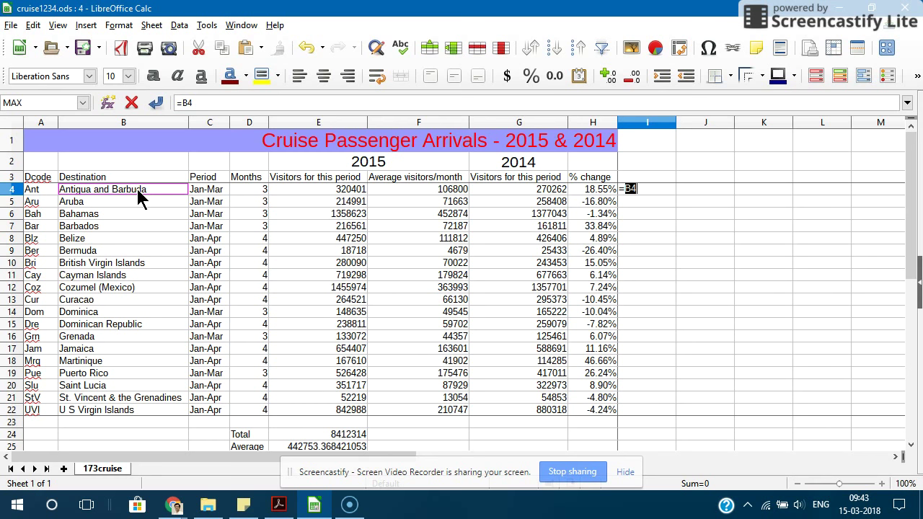
key(Return)
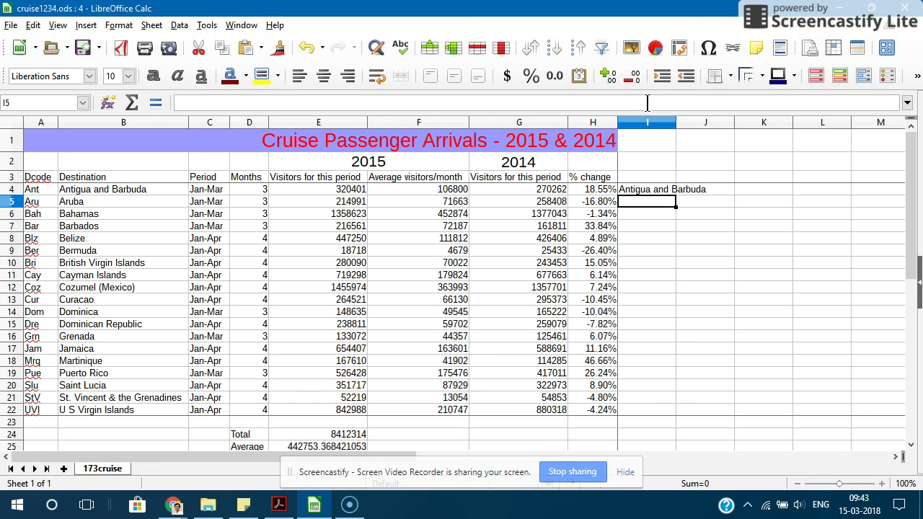
Step: Fill =B4 down to I22 and autofit column I to the longest destination name
double_click(675, 122)
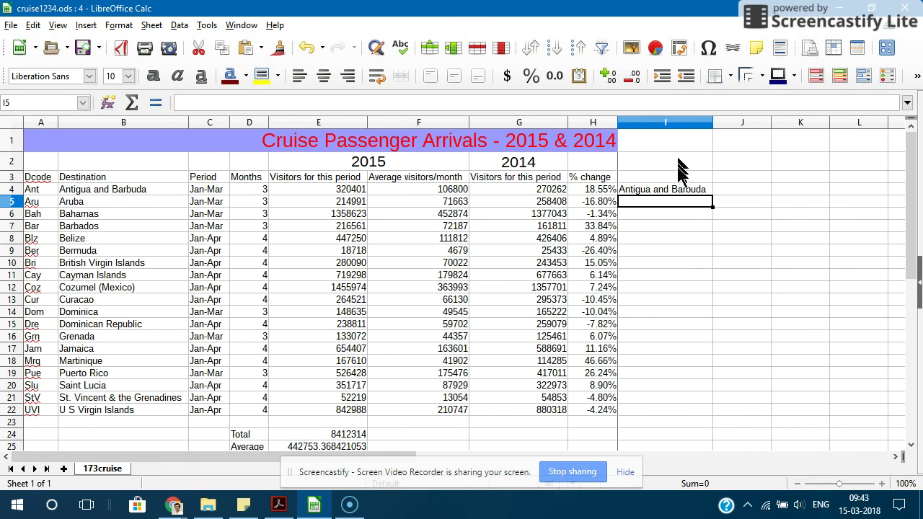
click(670, 189)
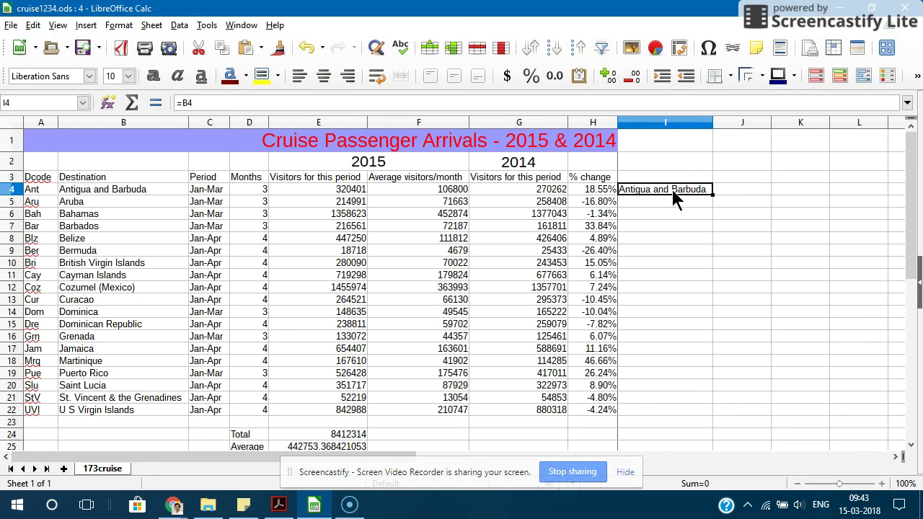
double_click(712, 195)
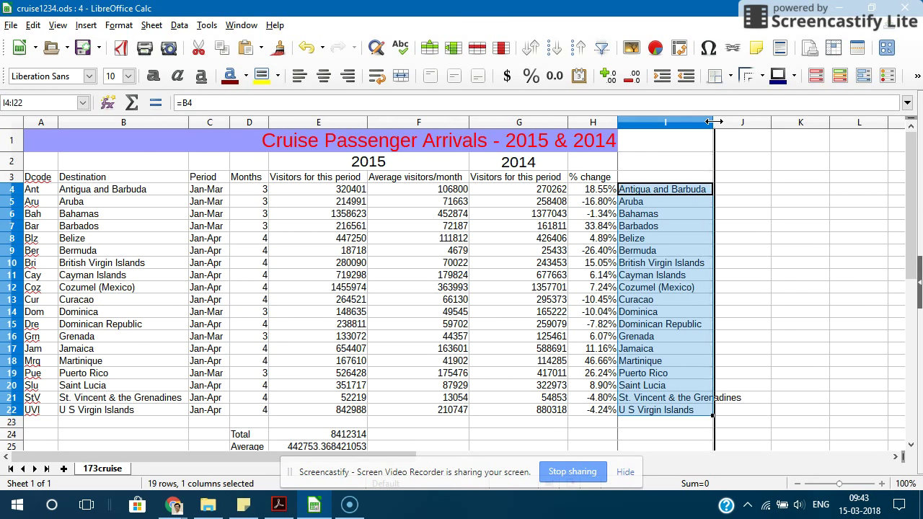
double_click(712, 123)
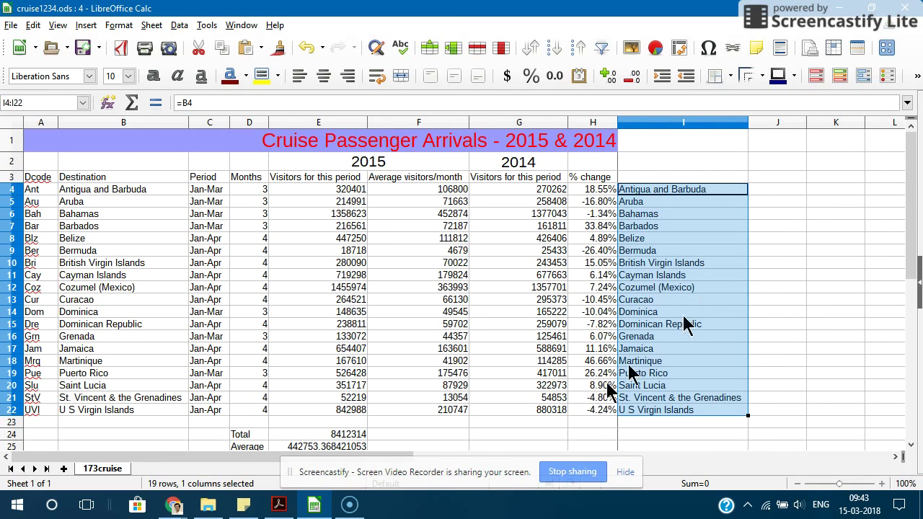
click(287, 507)
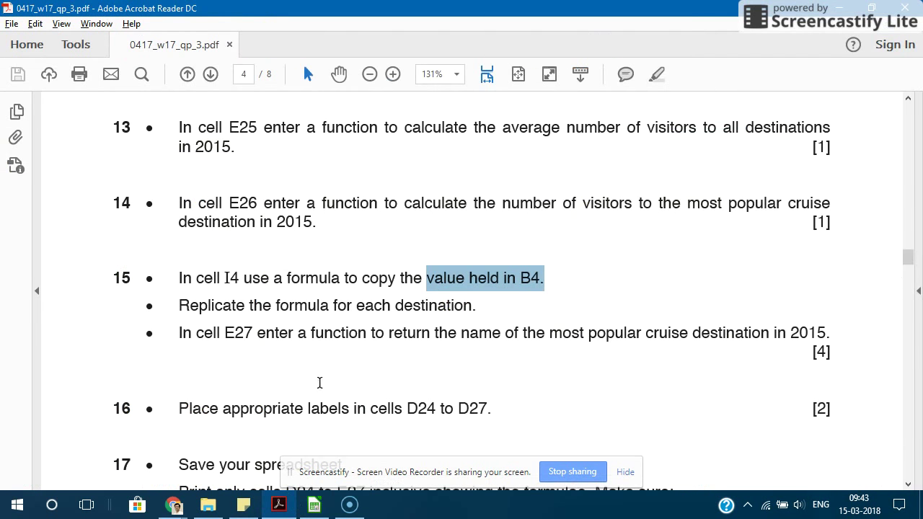
drag(179, 305, 409, 297)
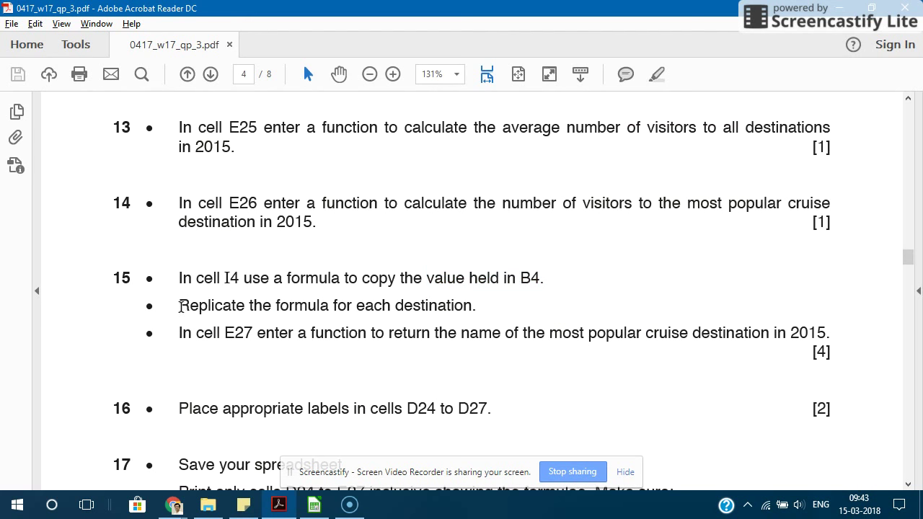